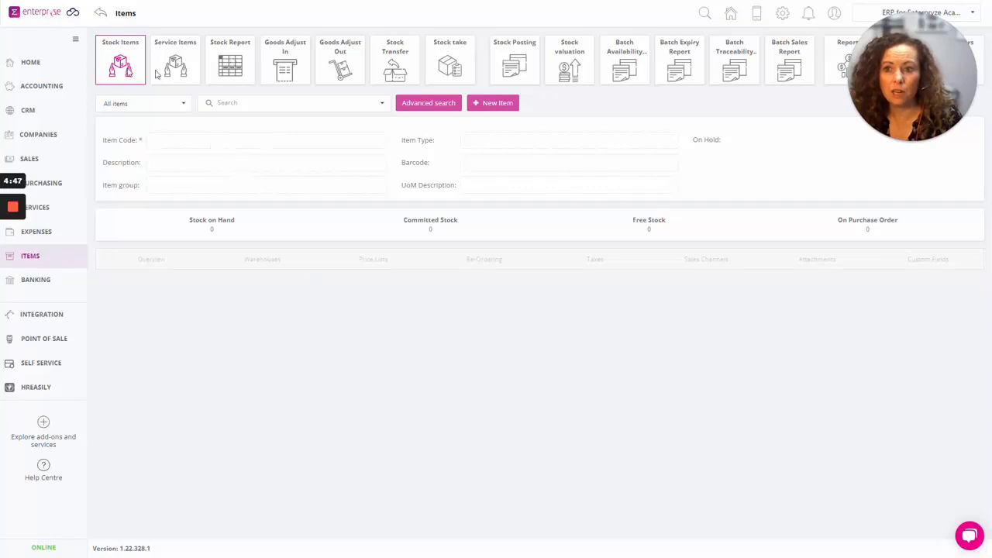
- Look up item A001 Apples in the stock report and open its item details
click(230, 62)
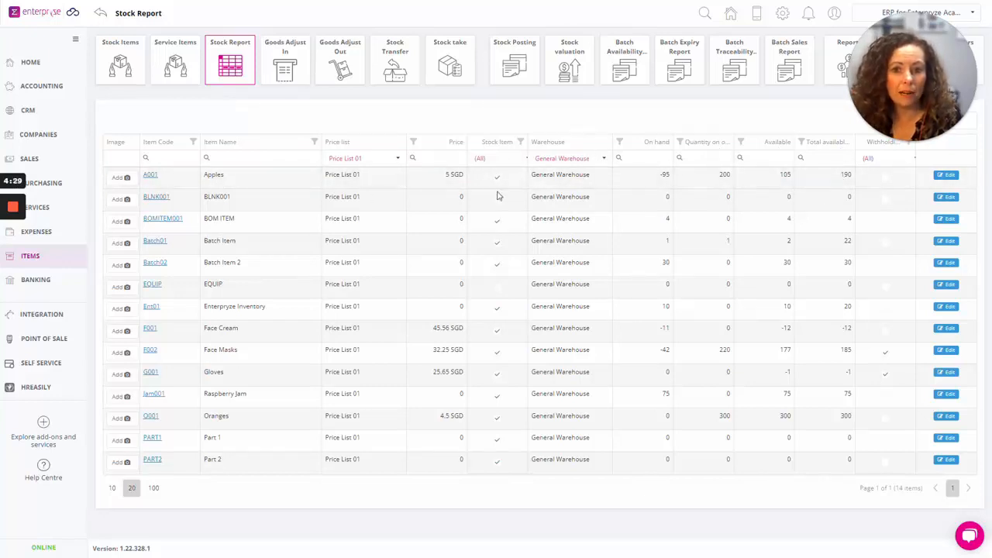
click(151, 177)
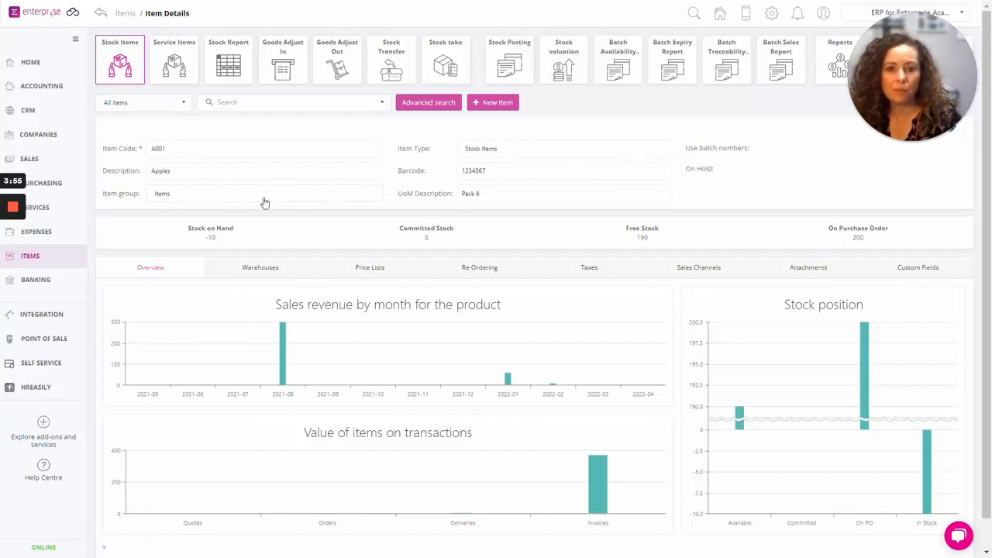
- Review the ledger accounts assigned to the Items item group in the module settings
click(774, 19)
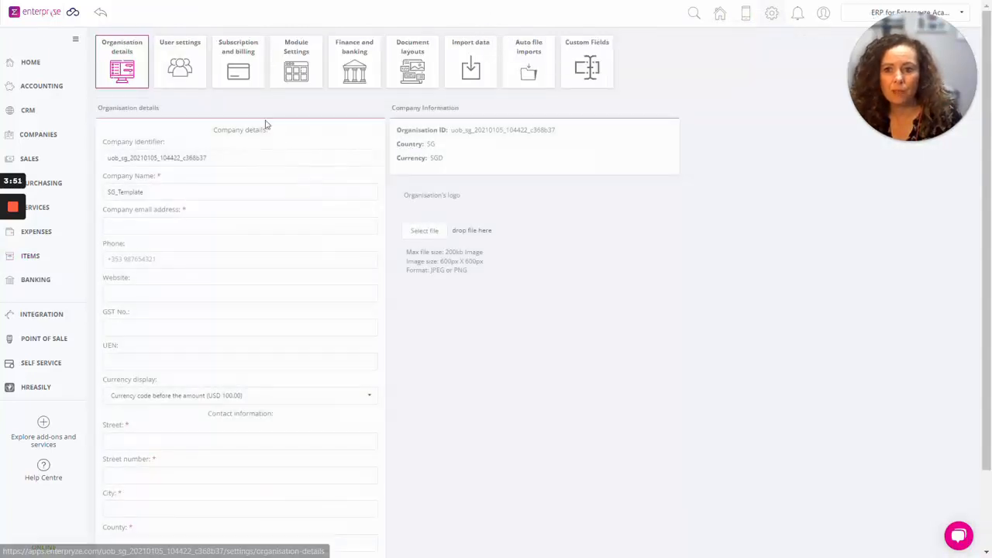
click(284, 70)
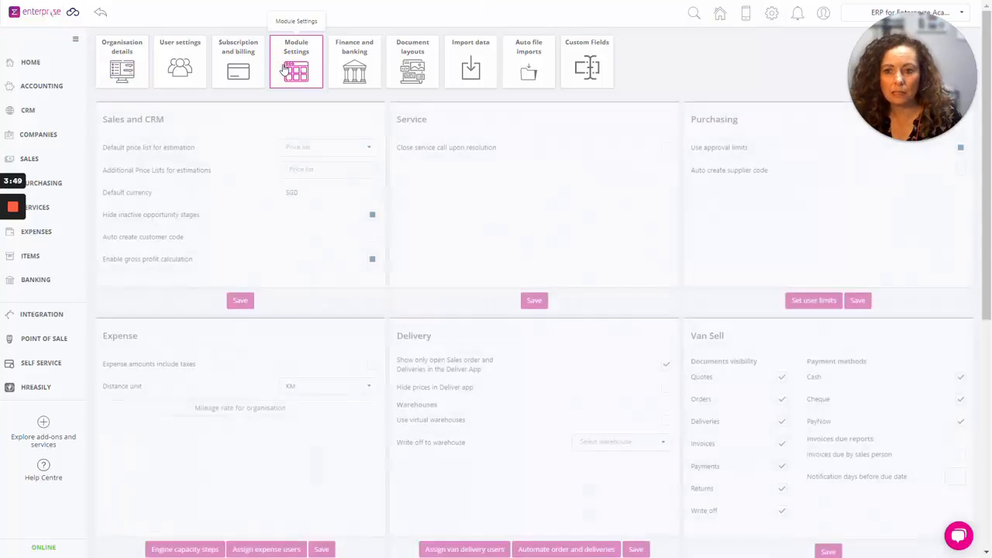
scroll(302, 163, down, 4)
scroll(302, 165, down, 5)
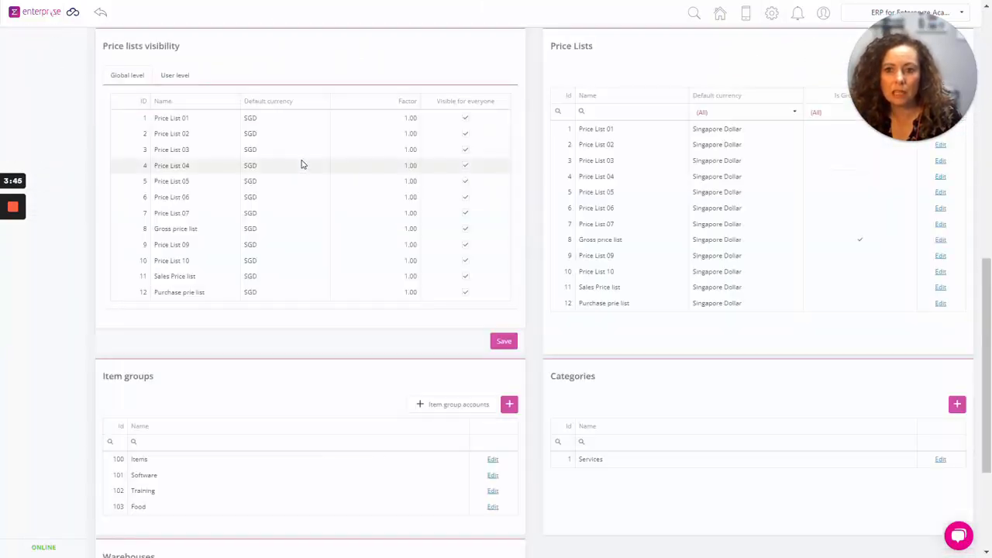
scroll(302, 164, up, 1)
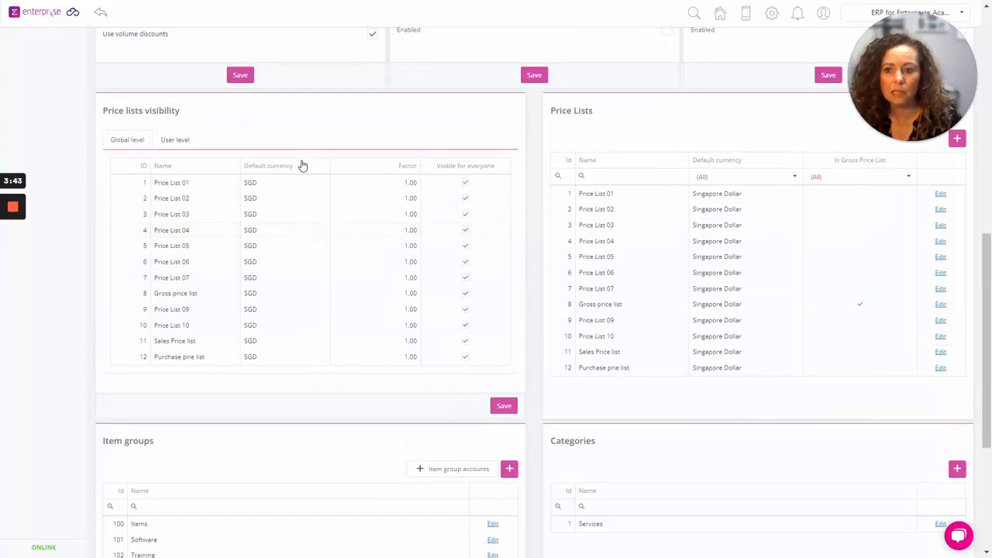
scroll(303, 165, down, 4)
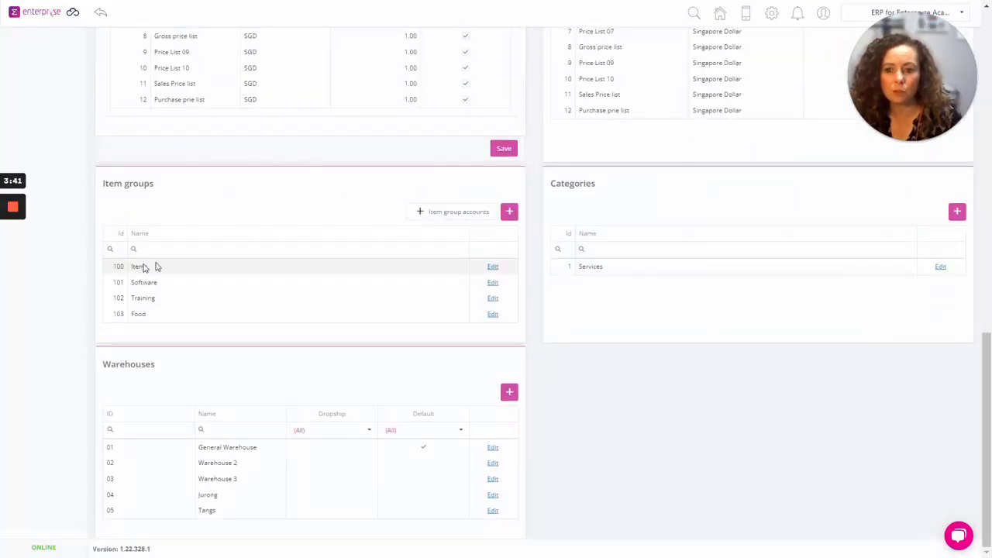
click(454, 212)
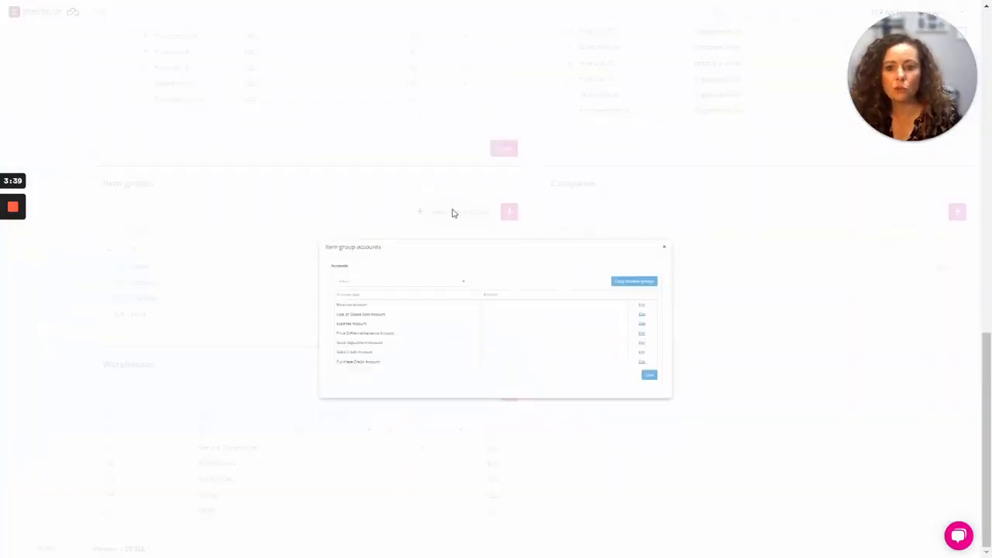
click(392, 258)
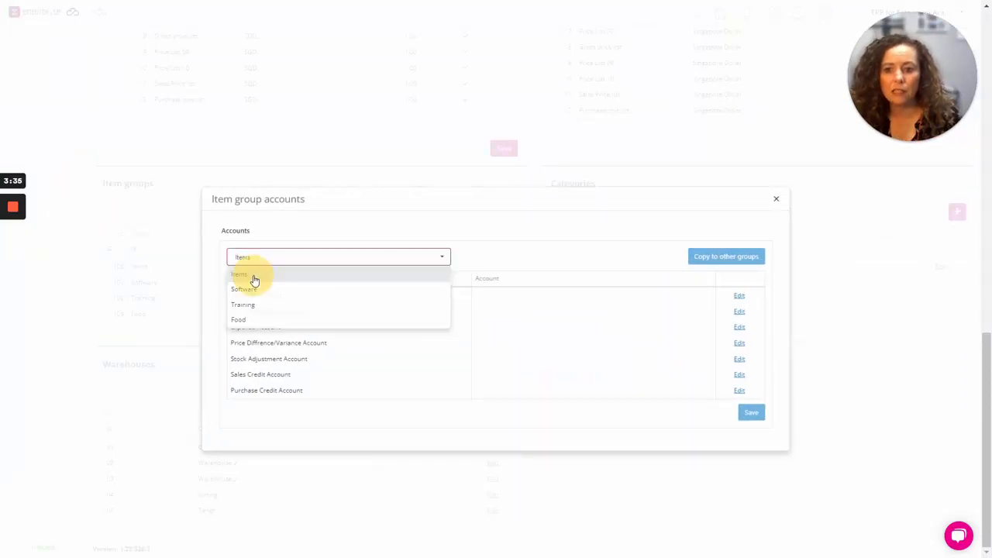
click(256, 276)
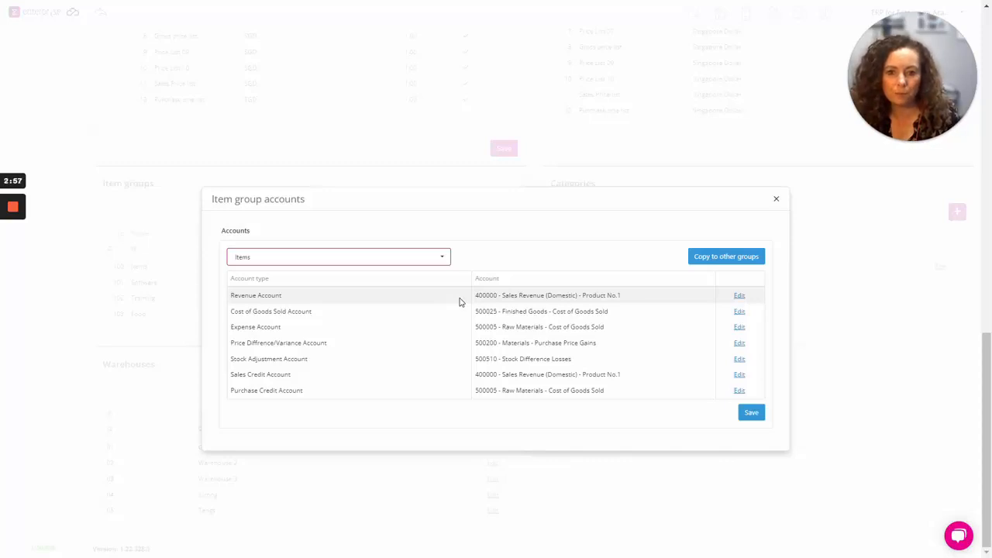
click(776, 199)
scroll(779, 205, up, 15)
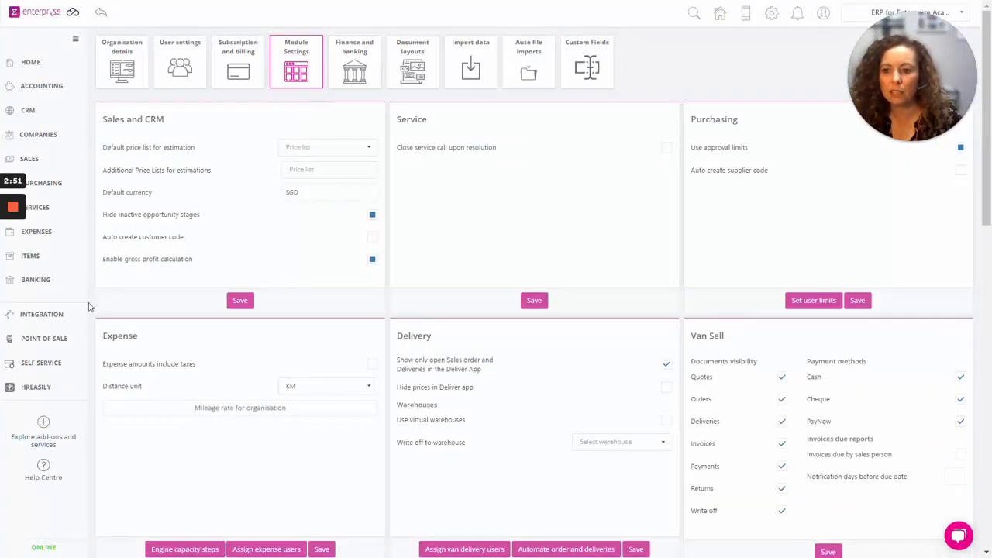
- Return to the stock report and reopen the details of item A001 Apples
click(57, 259)
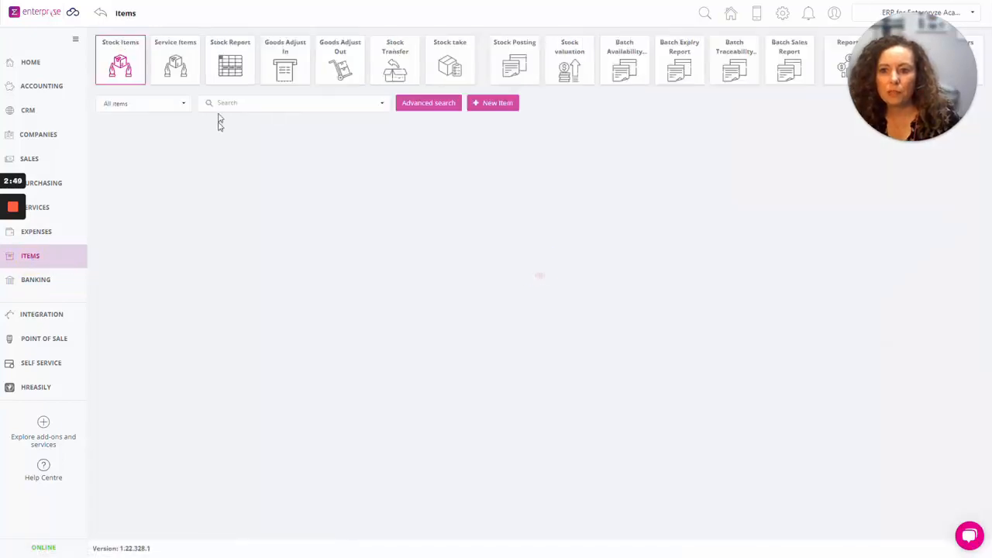
click(234, 64)
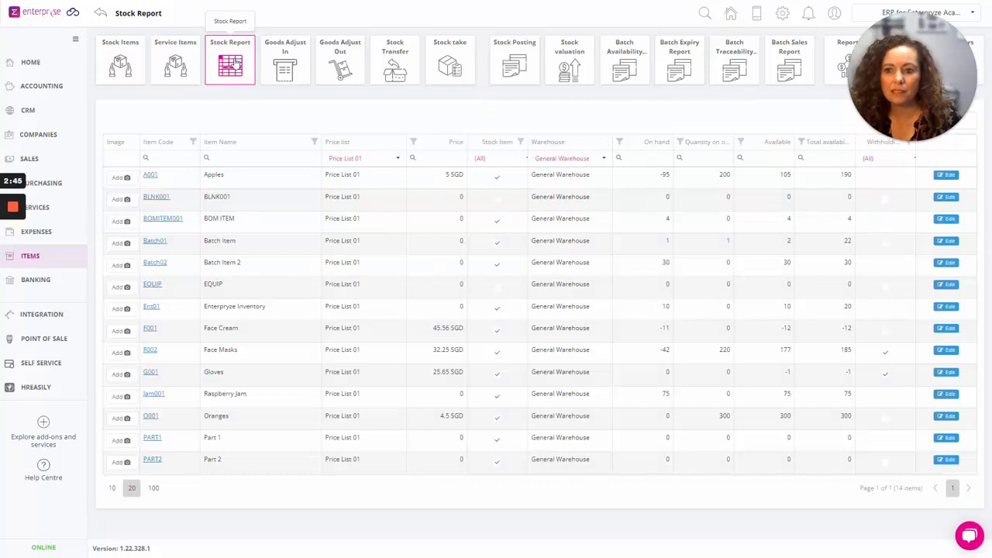
click(150, 174)
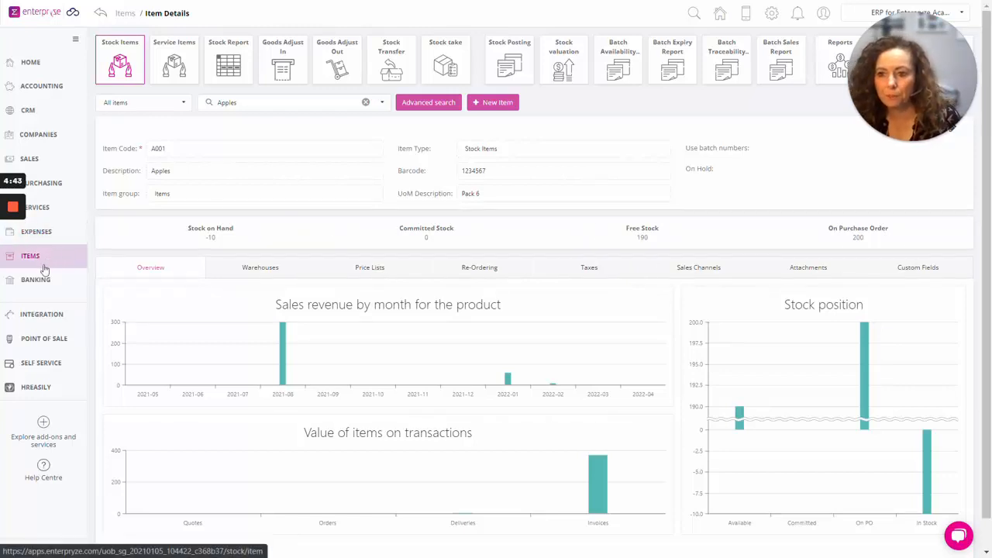
- Open the J&T purchase order for 100 Apples and 300 Oranges, posted 14/10/2021
click(55, 190)
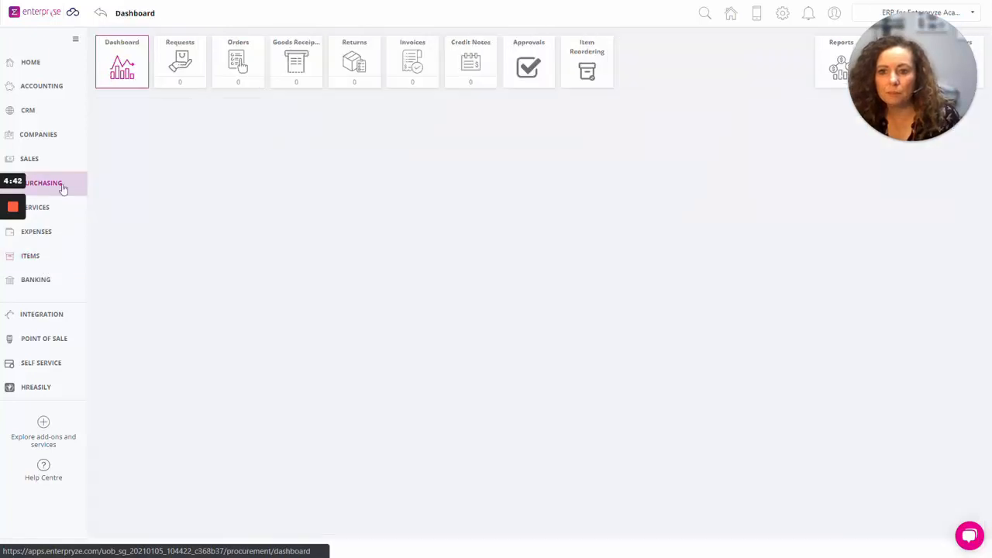
click(235, 79)
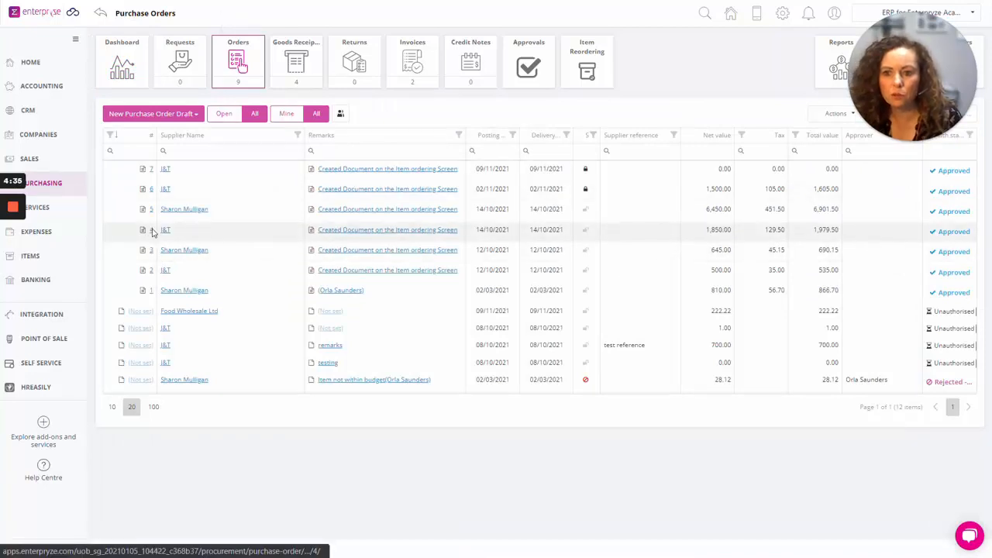
click(152, 231)
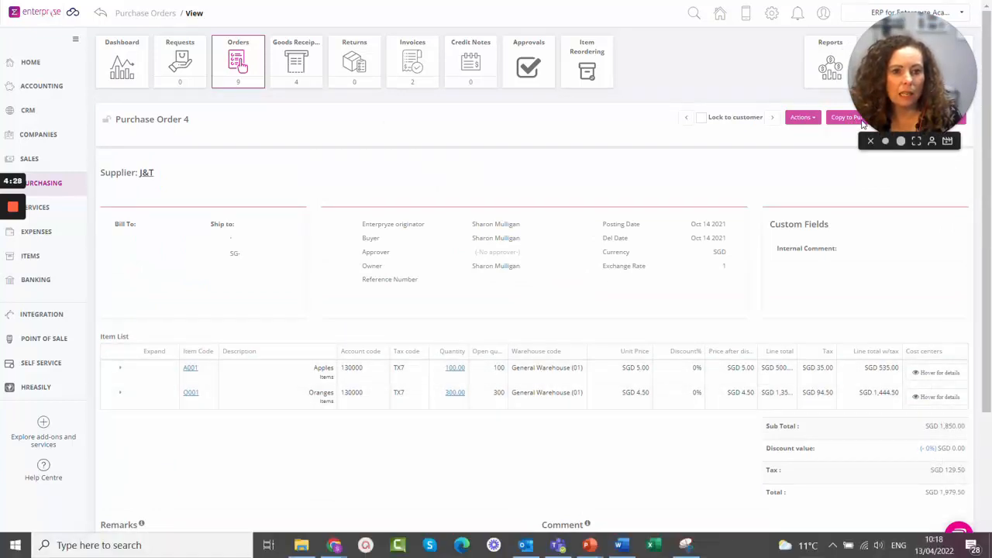
- Copy the open J&T purchase order to a purchase delivery and save it
drag(864, 122, 680, 27)
click(910, 117)
click(887, 139)
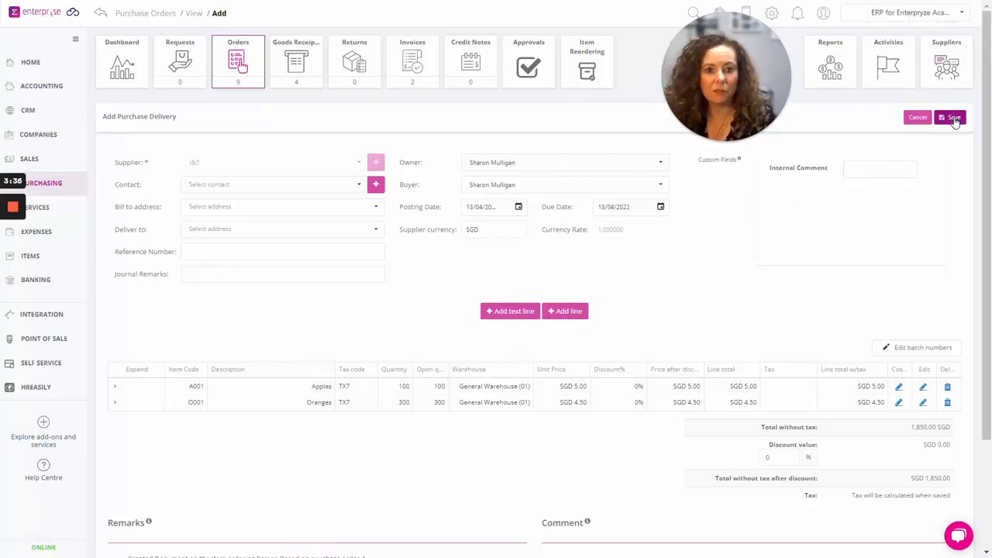
click(953, 120)
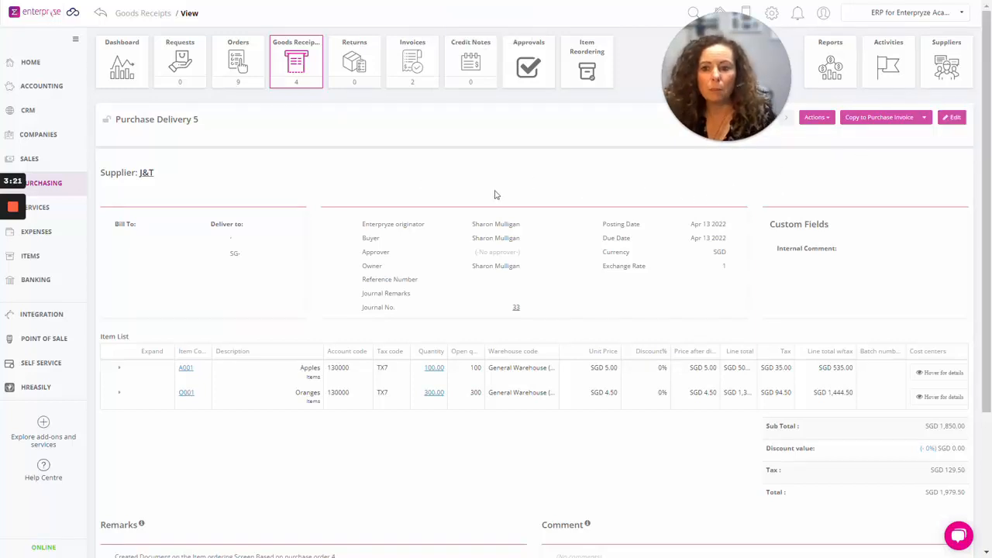
- Examine the purchase delivery's Apples item and its linked journal entry, then return to the delivery
scroll(444, 189, down, 1)
scroll(444, 189, up, 1)
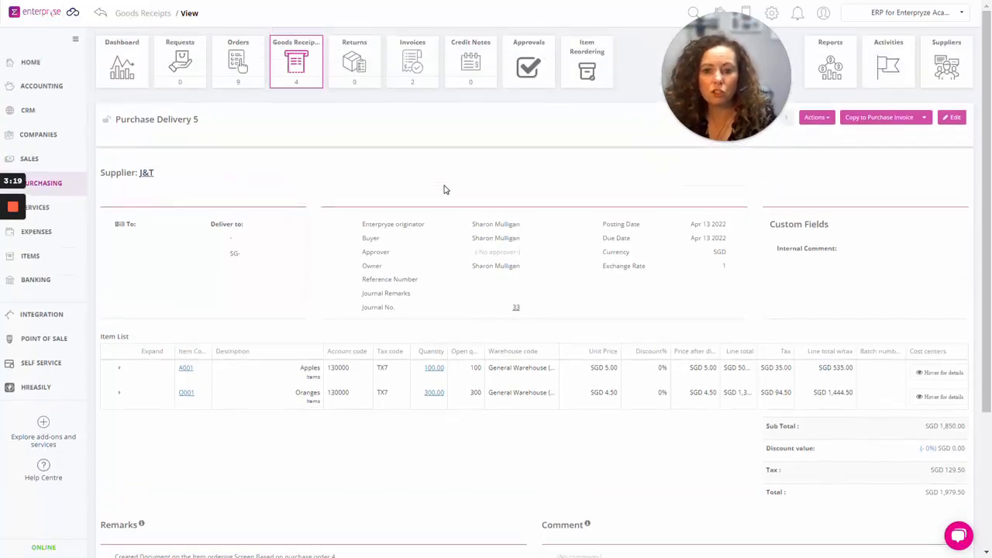
click(186, 369)
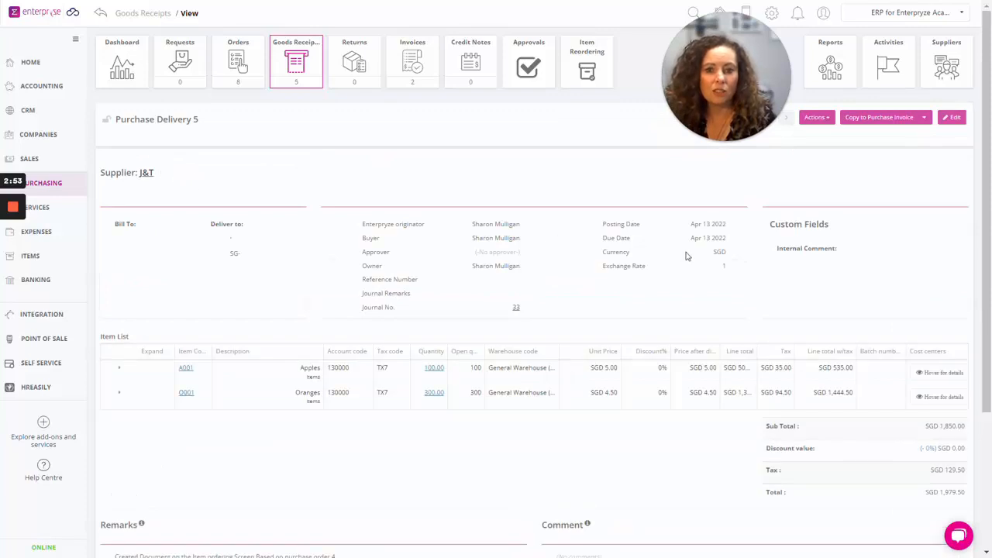
click(516, 309)
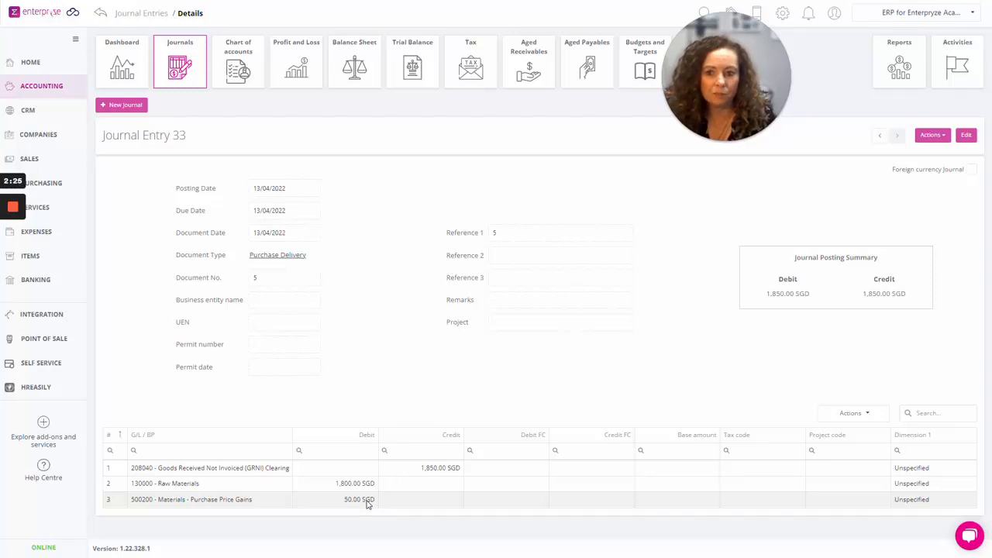
click(101, 17)
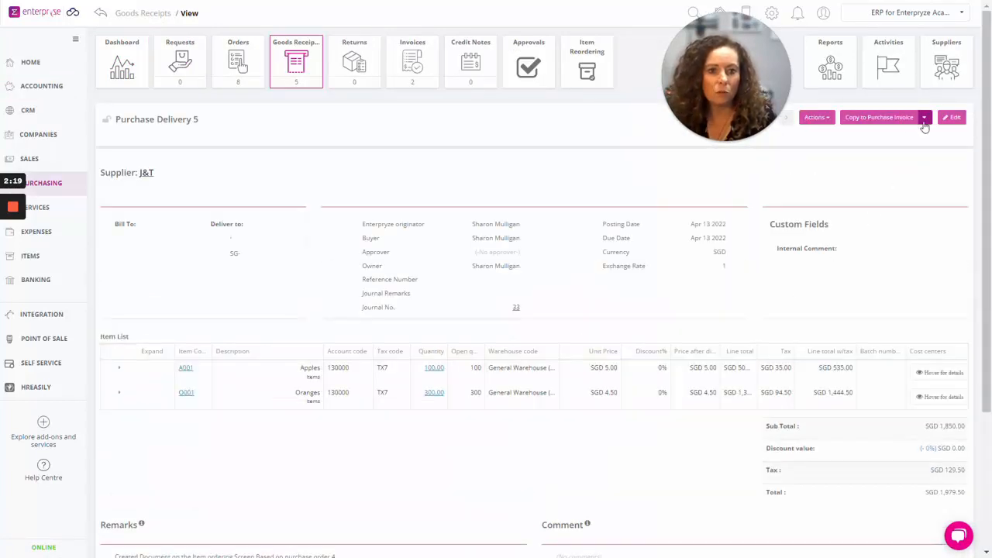
- Copy the purchase delivery to a purchase invoice, submitting the calculated tax without emailing it, and open the invoice's journal entry
click(916, 118)
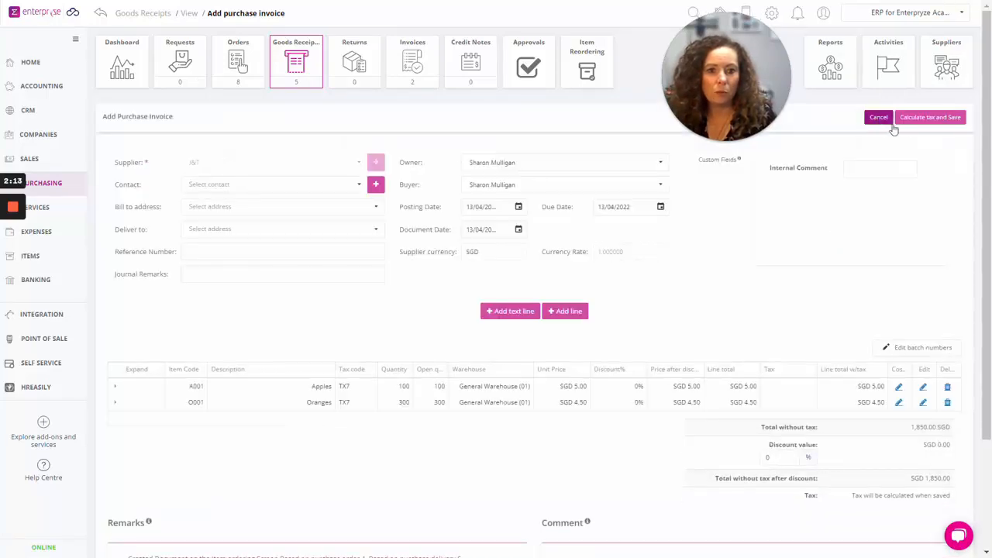
click(918, 121)
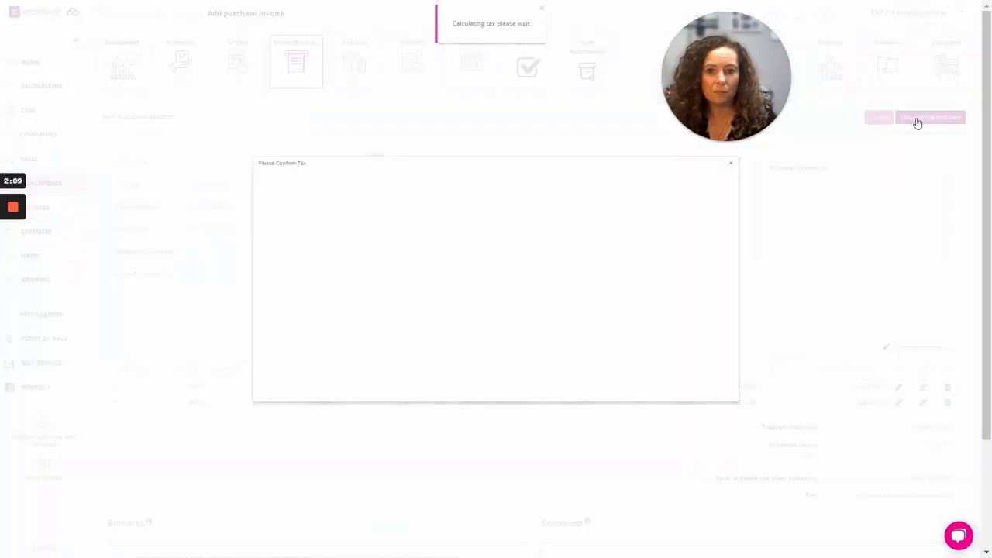
click(913, 266)
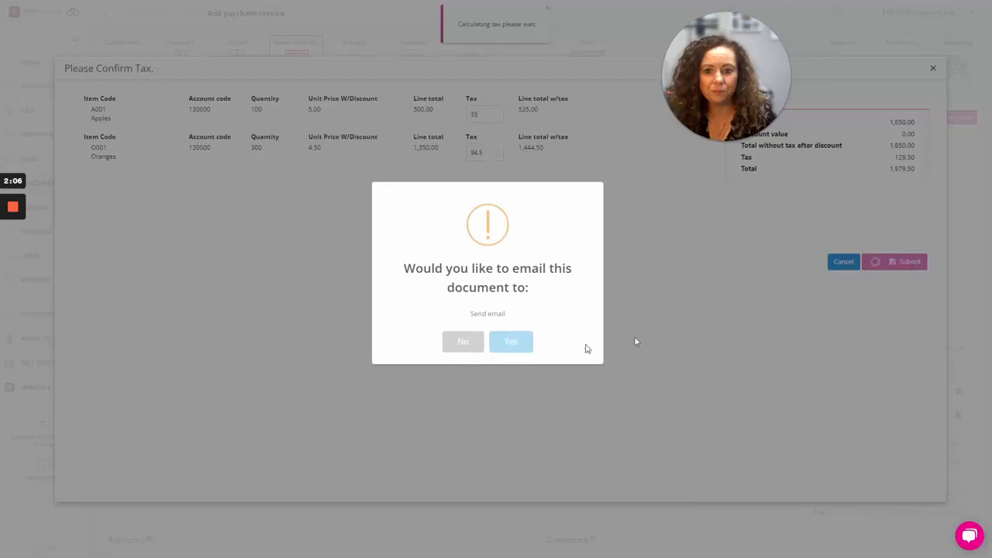
click(456, 348)
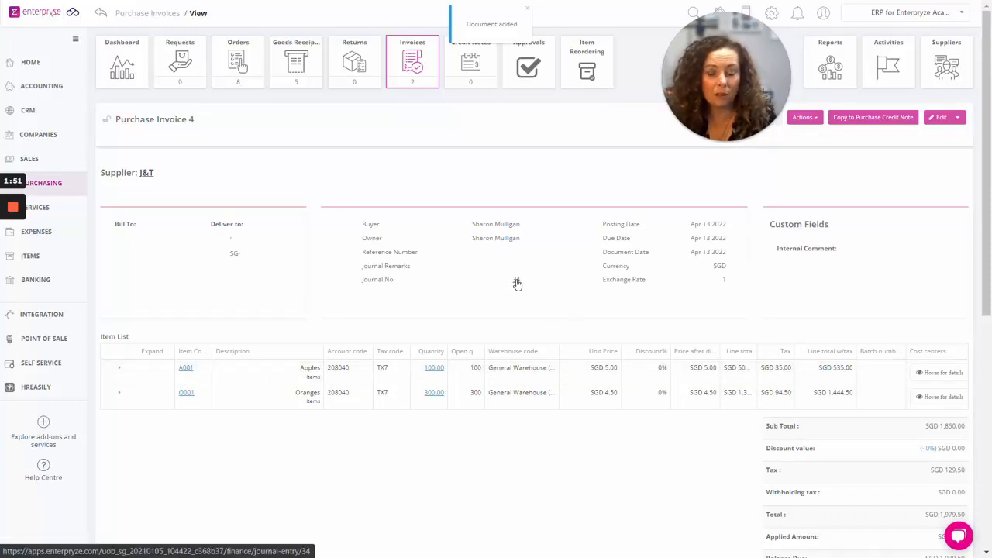
click(516, 282)
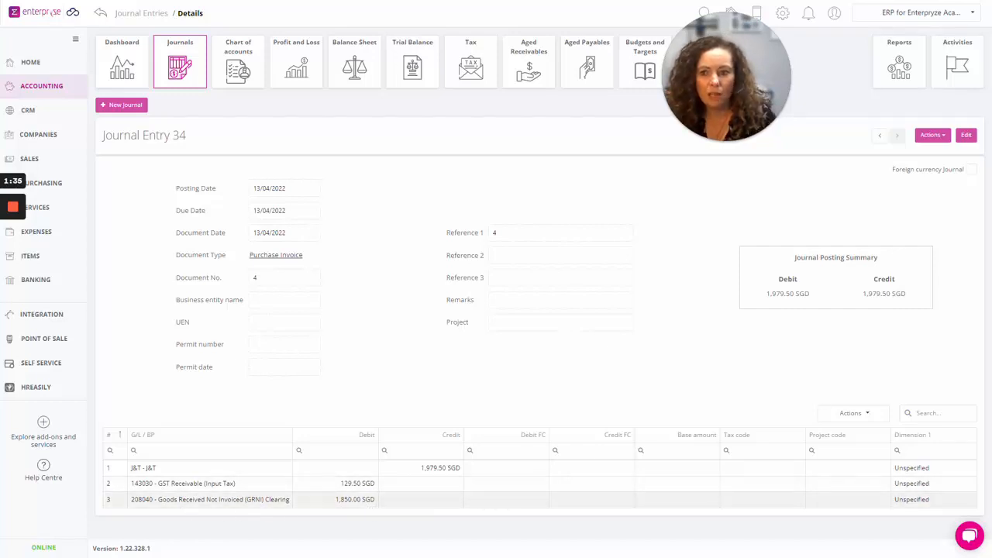
- Generate a stock valuation report from A001 - Apples to A001 - Apples, valued at the Purchase prie list
click(35, 263)
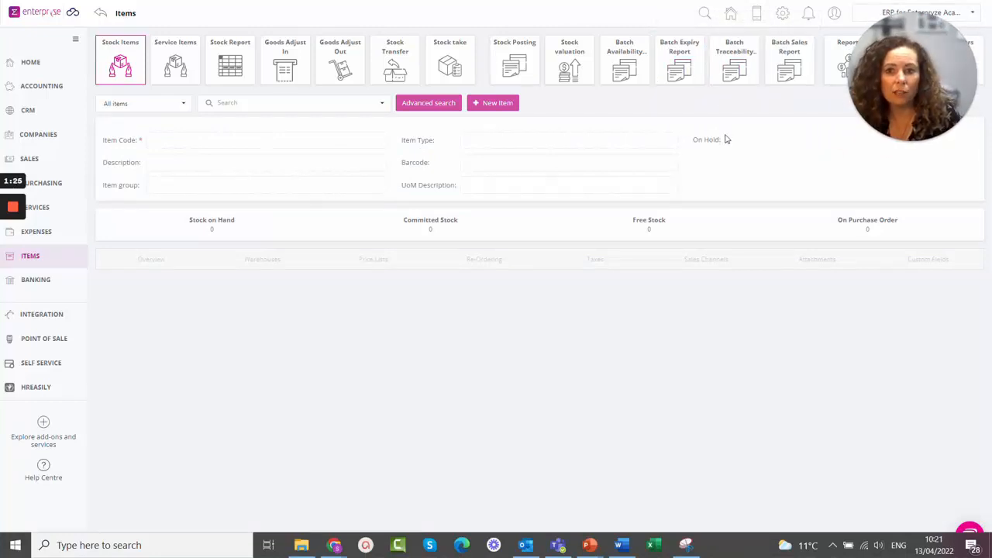
click(568, 63)
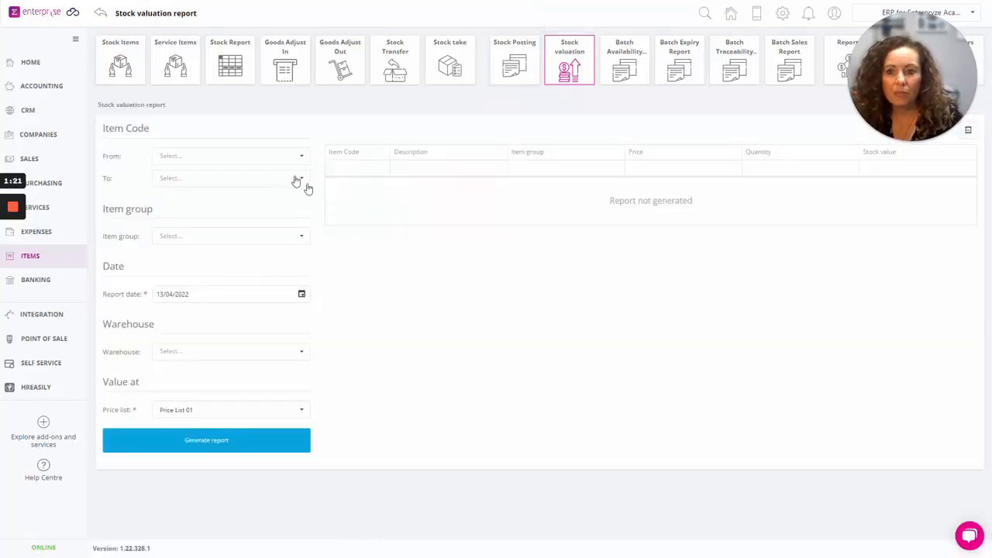
click(303, 159)
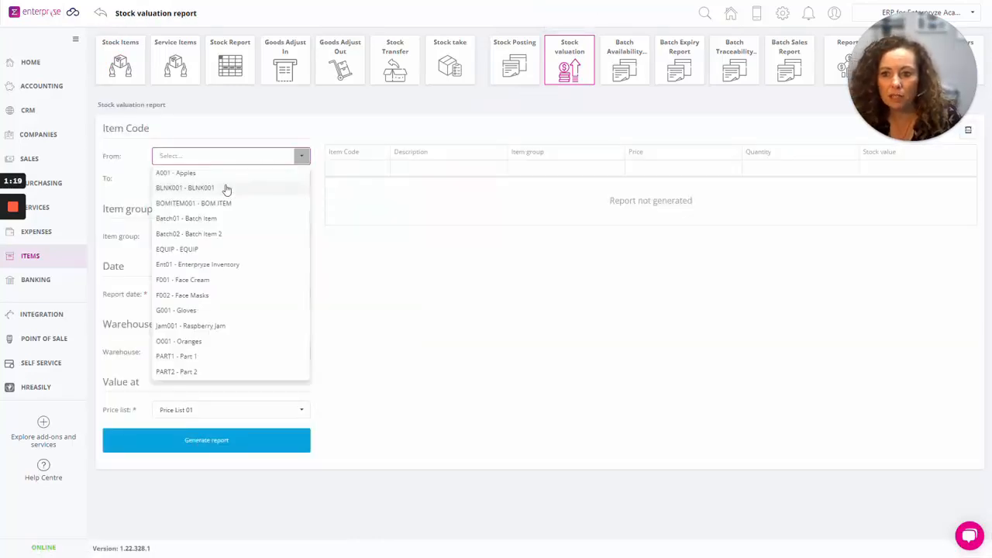
click(302, 170)
click(302, 181)
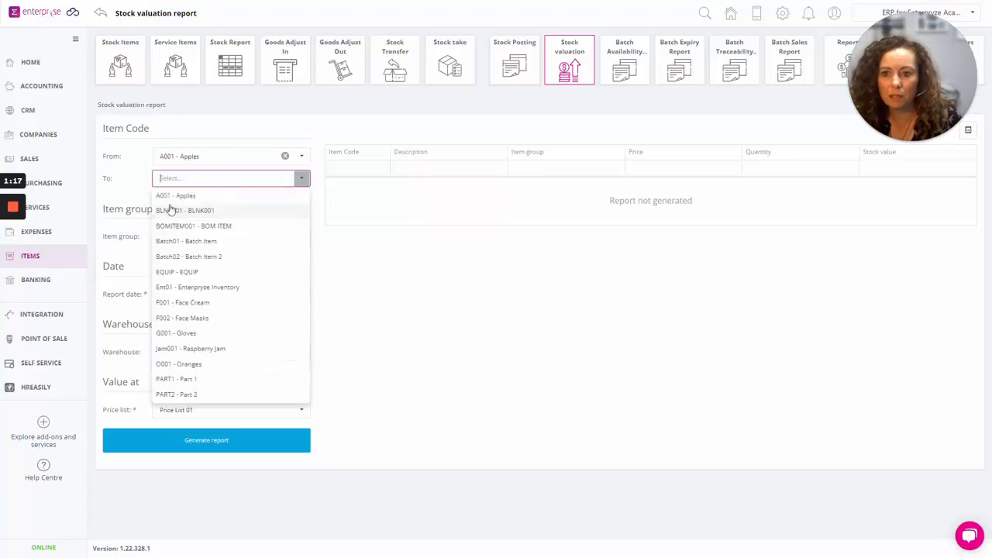
click(169, 195)
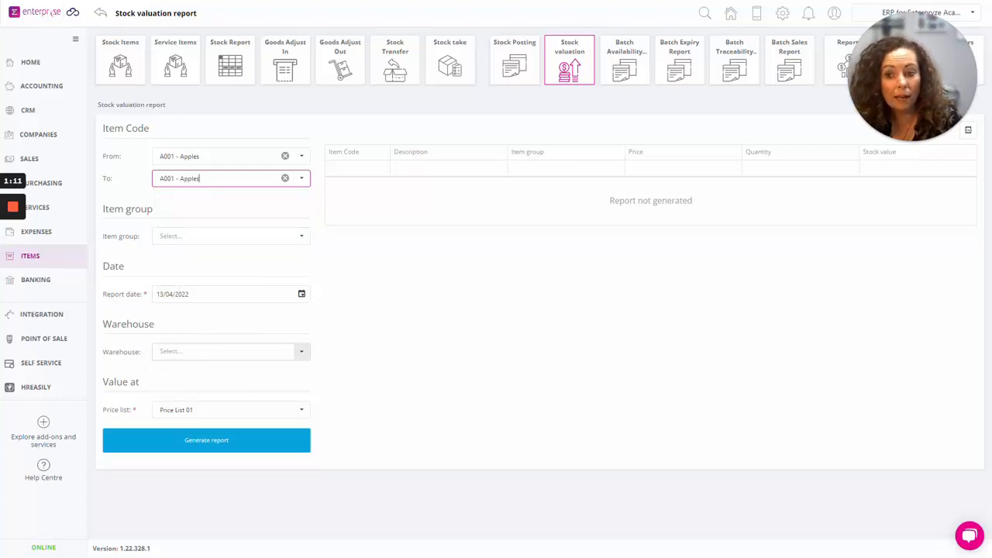
click(302, 409)
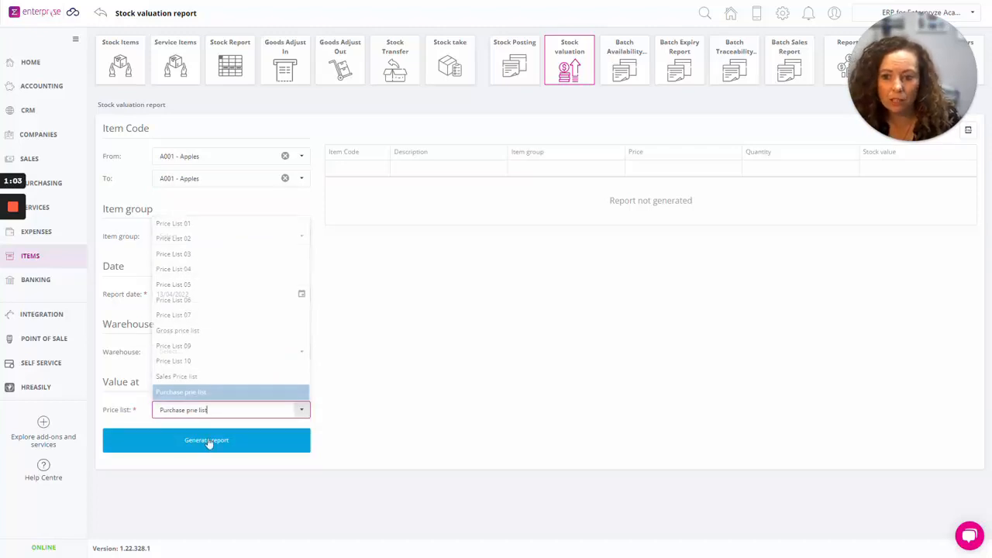
click(209, 440)
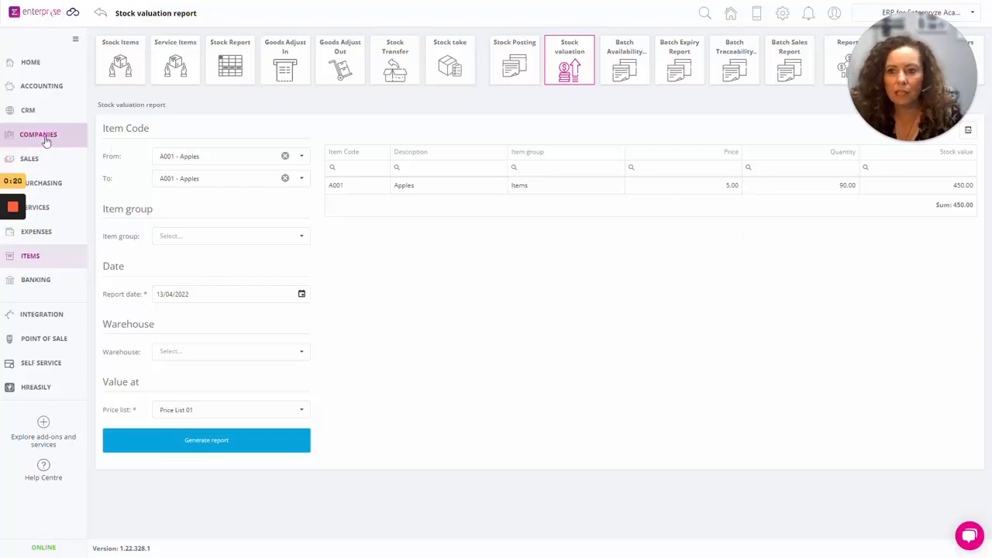
- Examine the accounting balance sheet, then the profit and loss report with its turnover, cost of sales and operating costs expanded
click(46, 90)
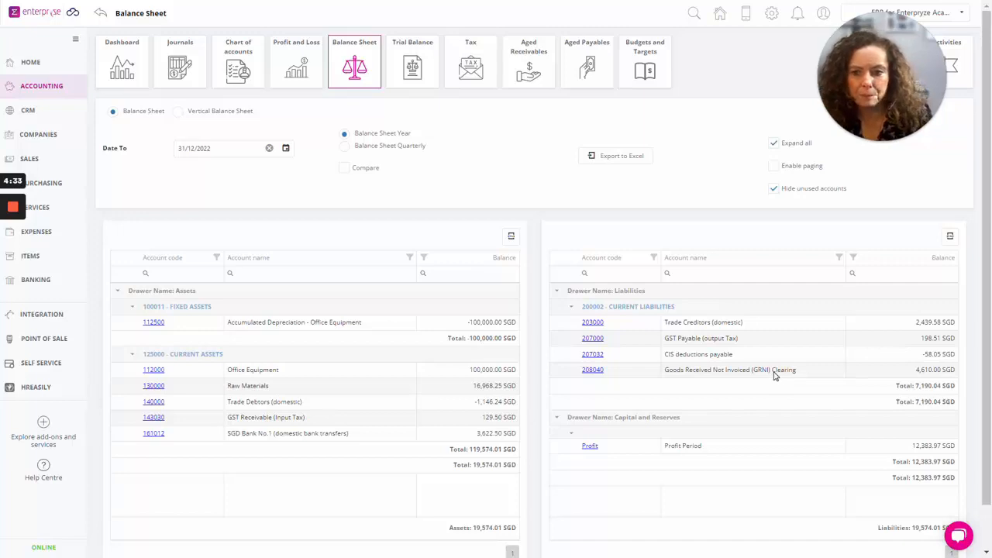
click(296, 63)
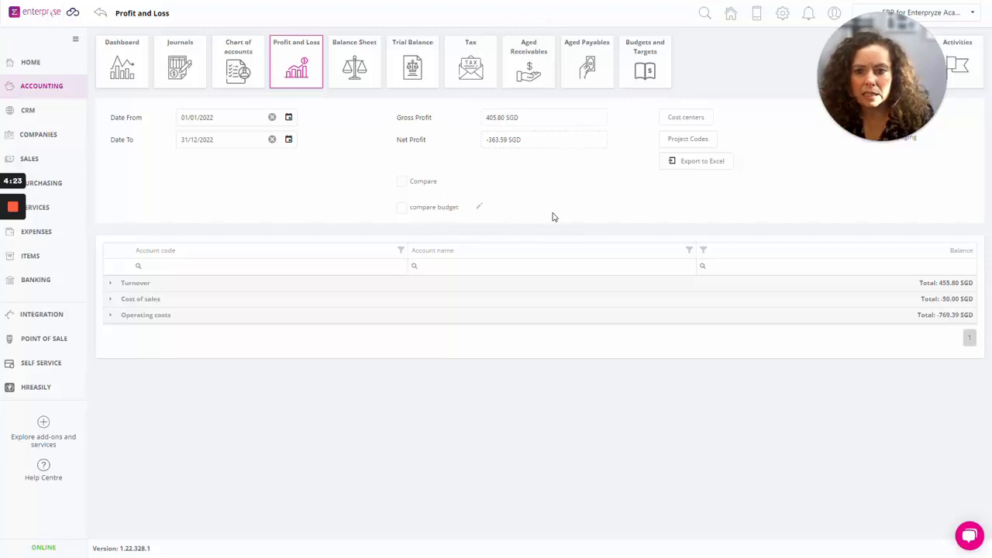
click(110, 284)
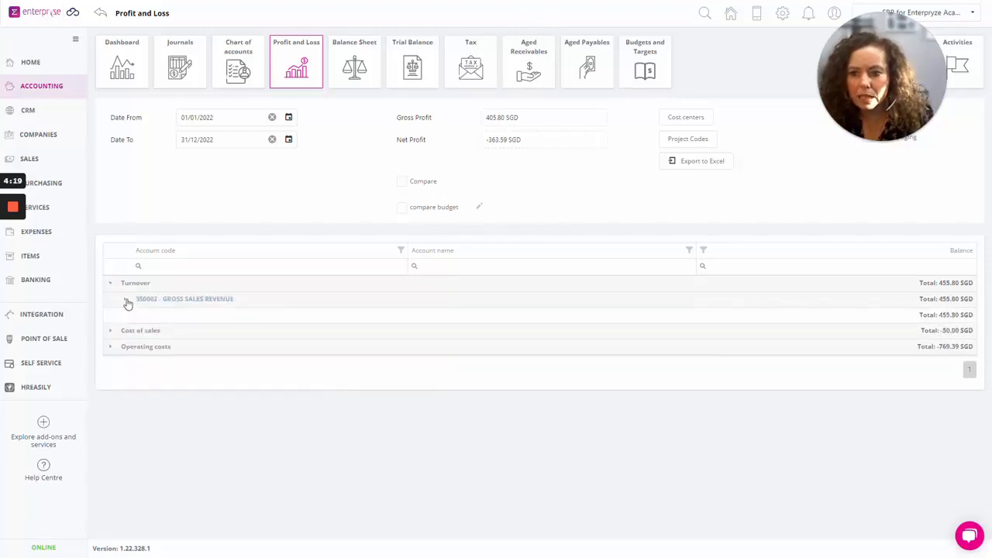
click(127, 301)
click(112, 364)
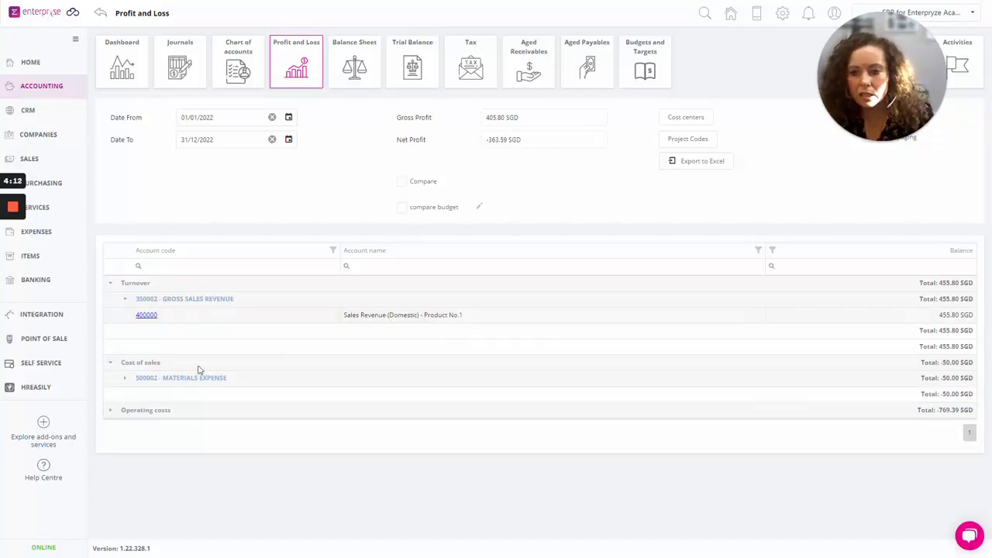
click(126, 380)
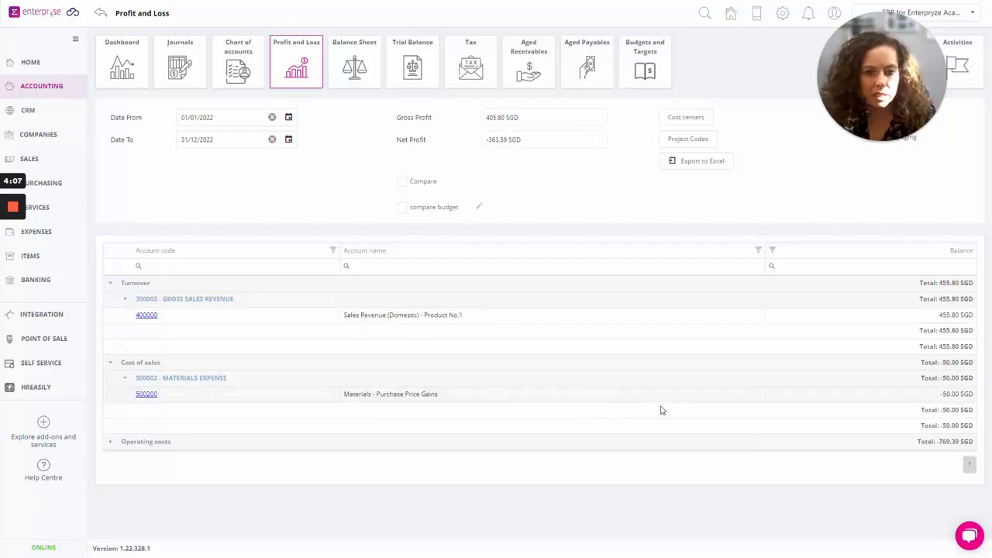
click(110, 443)
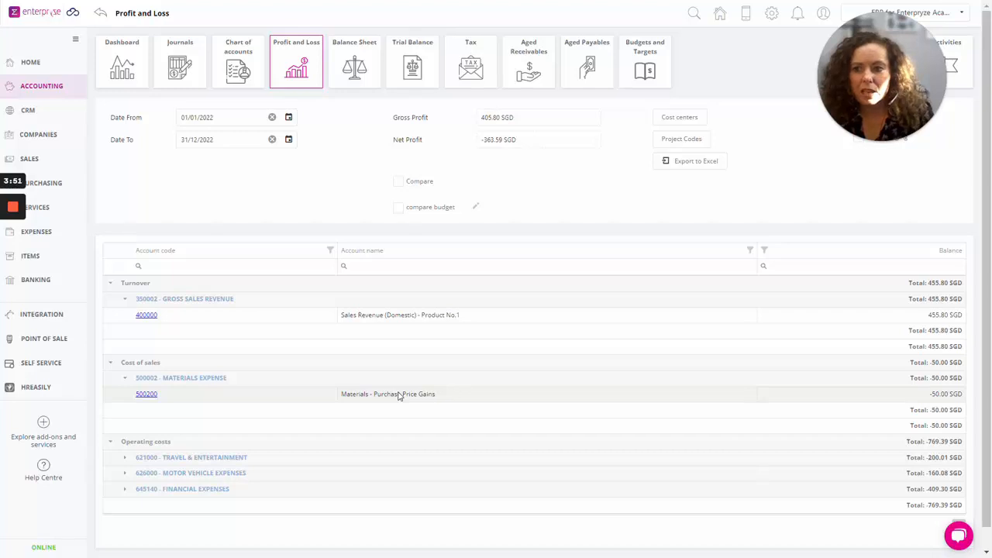
- Start a new sales order for the customer ABC Company
click(60, 162)
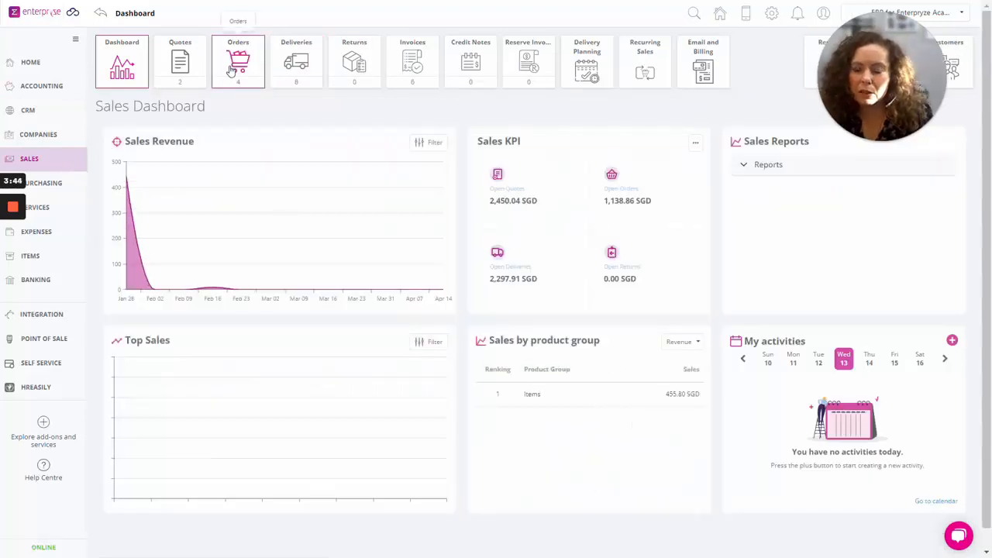
click(230, 70)
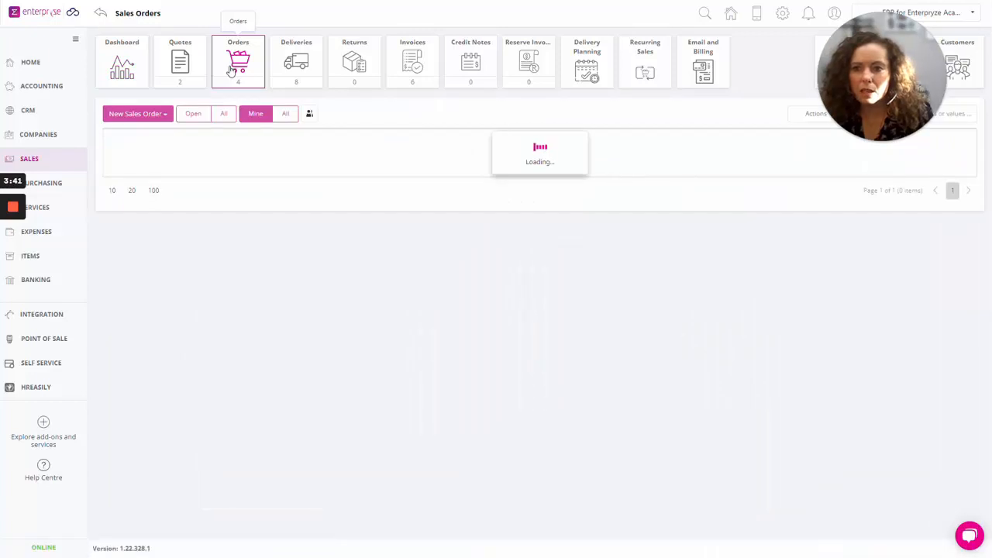
click(141, 115)
click(141, 135)
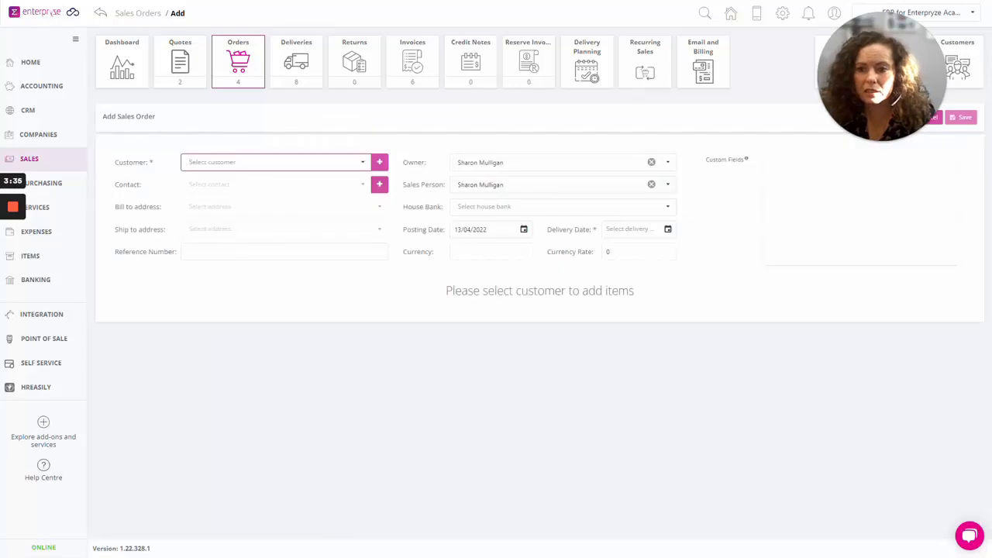
click(362, 164)
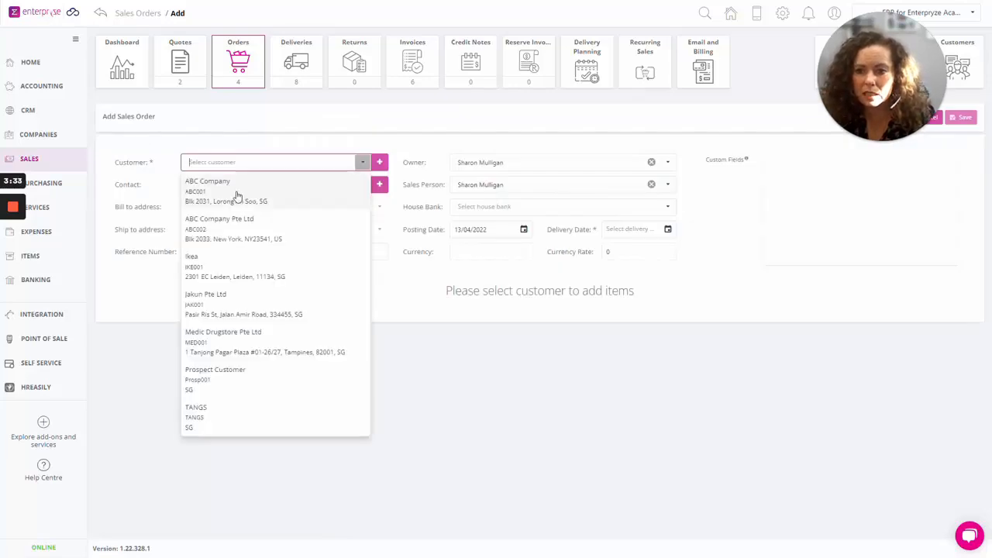
click(232, 190)
- Add an order line for 1 of A001 - Apples and check the item's stock availability in the line details without changing them
click(544, 295)
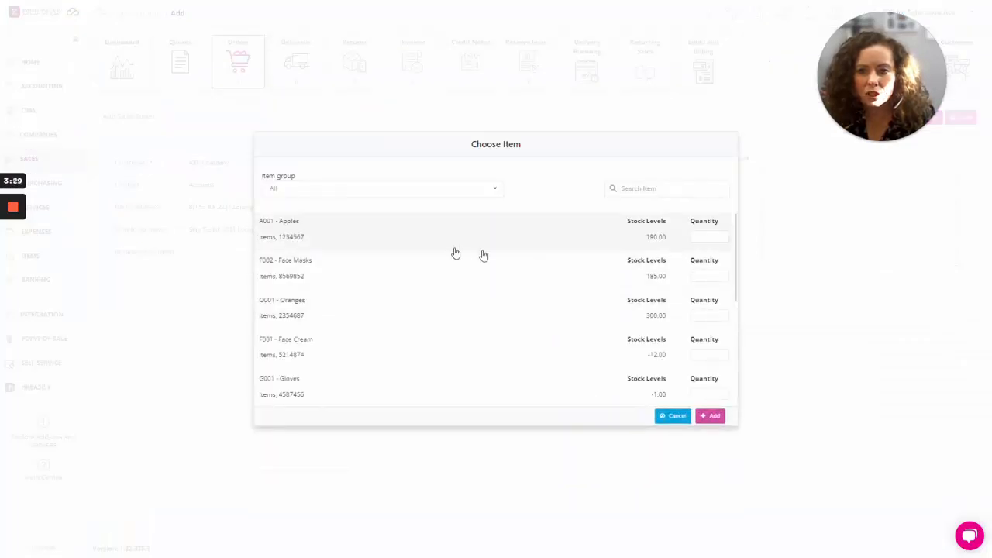
click(703, 236)
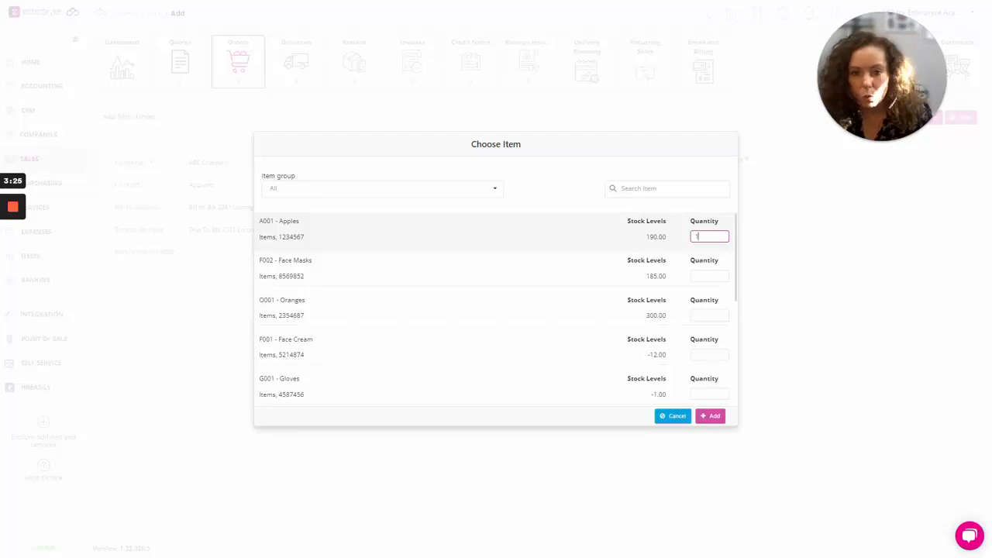
click(710, 416)
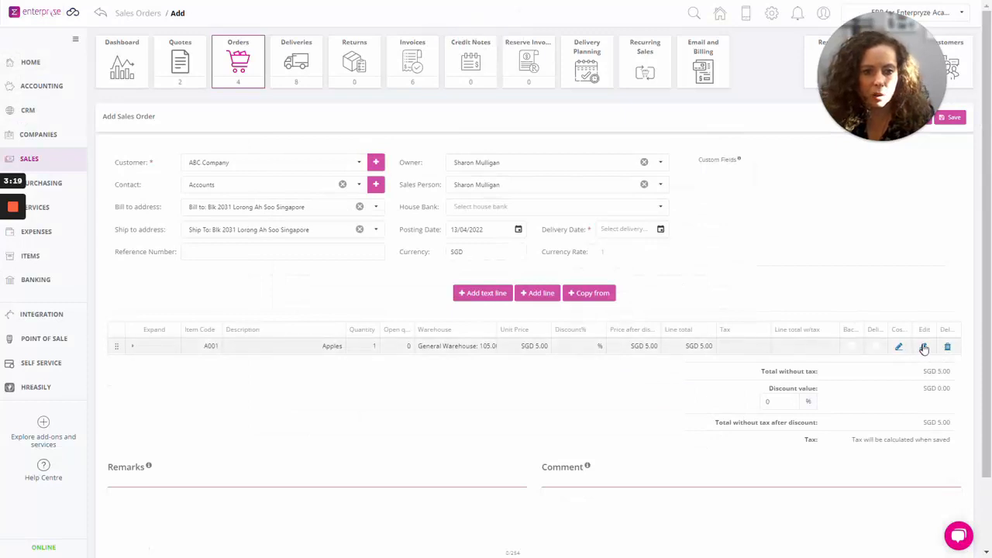
click(923, 347)
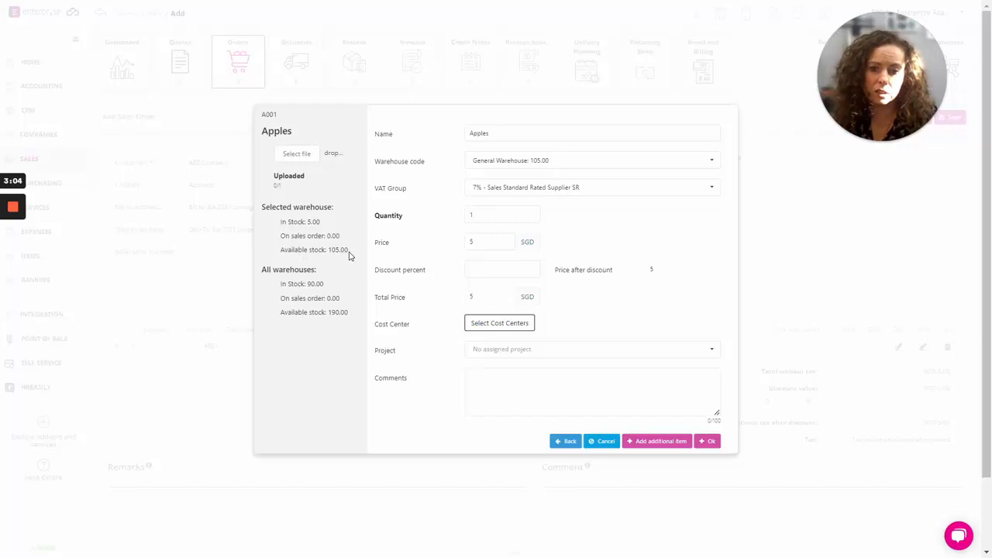
click(602, 441)
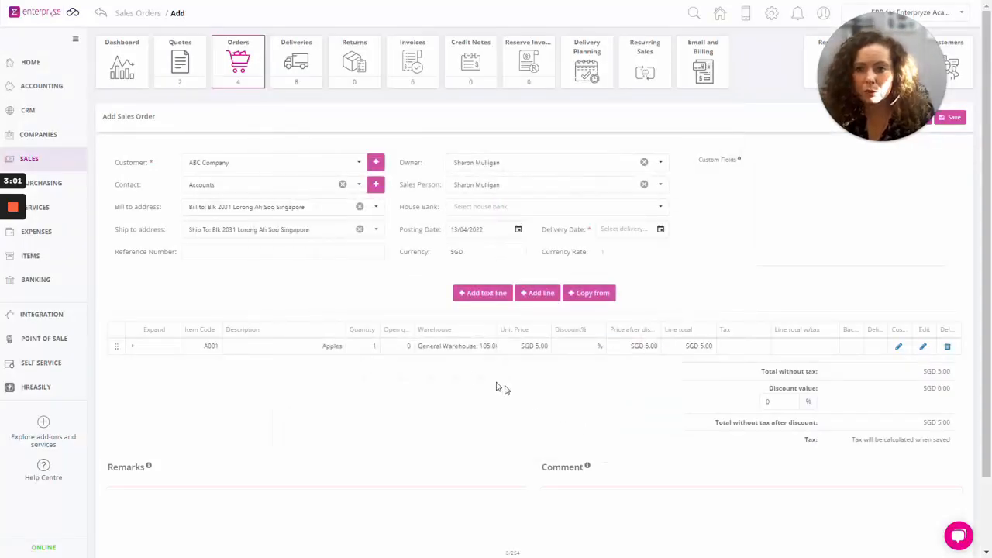